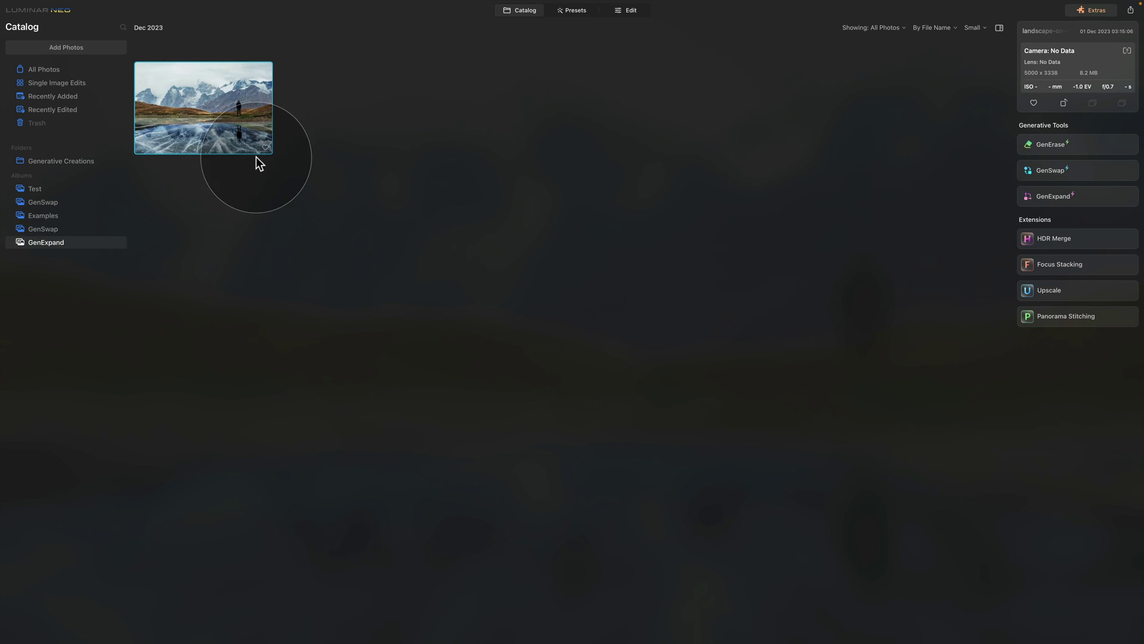
Open the frozen-lake photo in Edit and show the Landscape tool with Dehaze, Golden Hour and Foliage sliders at 0
left_click(625, 12)
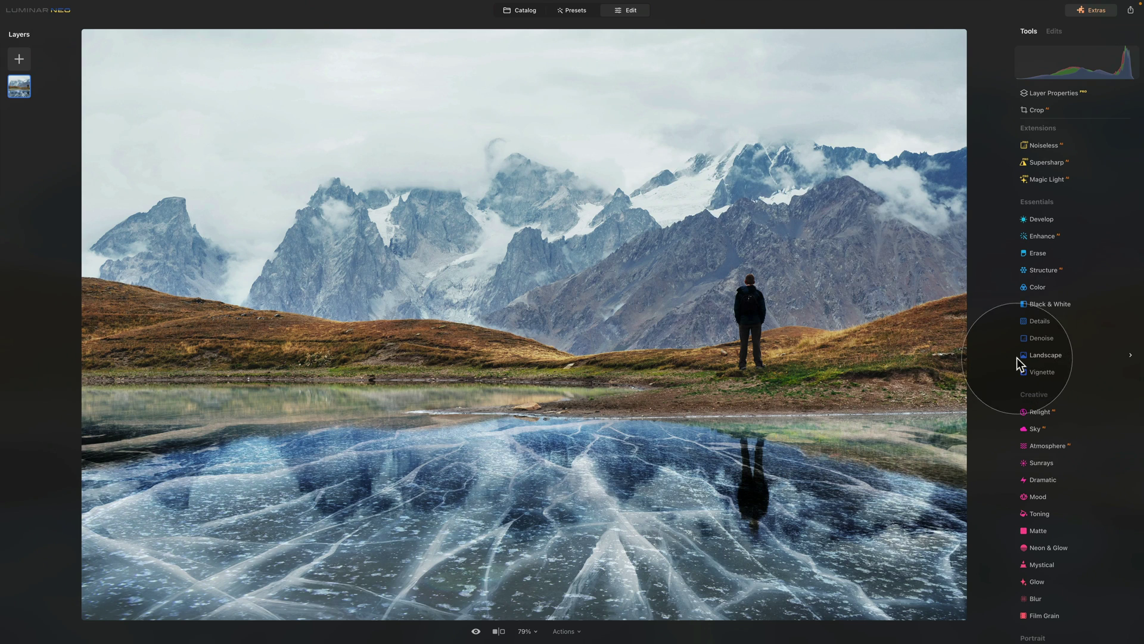
left_click(1050, 336)
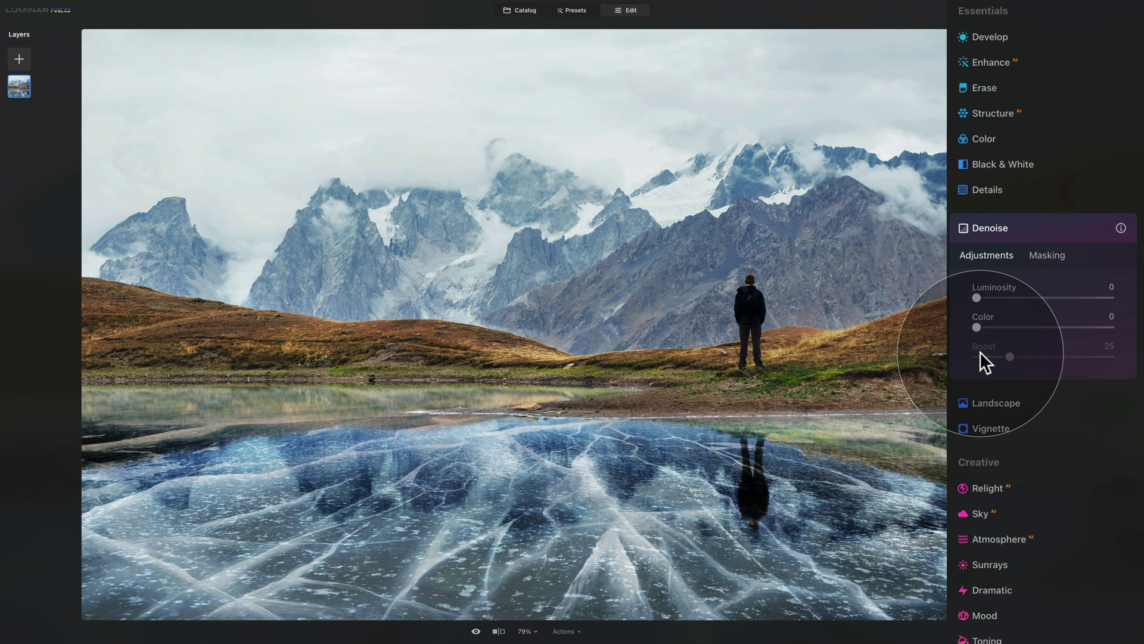
left_click(989, 232)
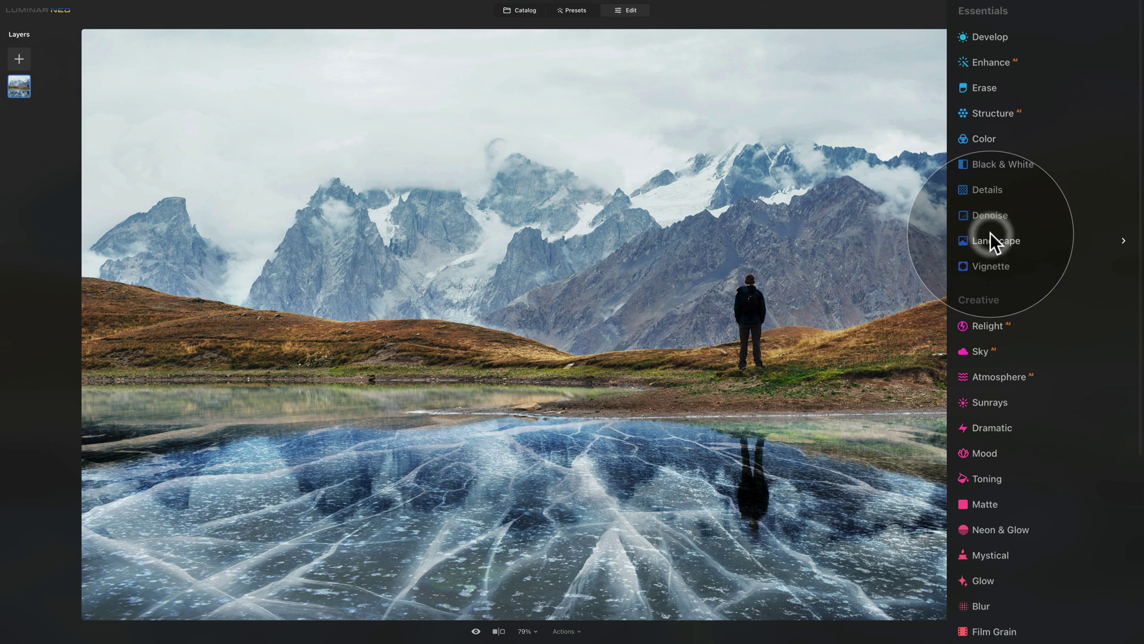
left_click(992, 241)
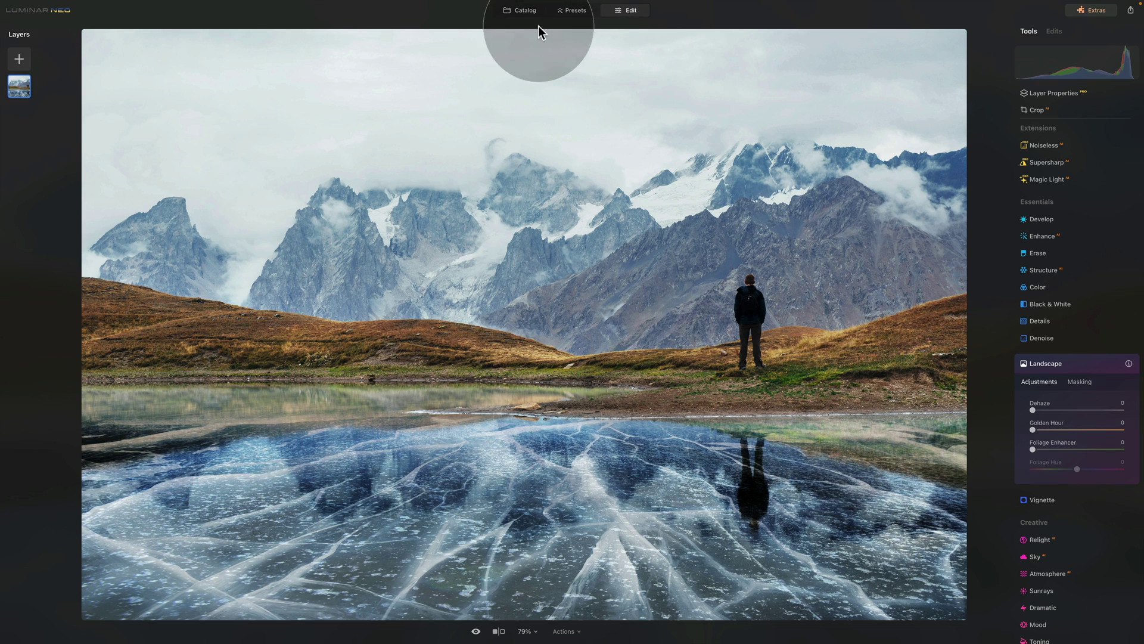
In GenErase from the Catalog, brush over the hiker's body and his reflection on the ice
left_click(520, 11)
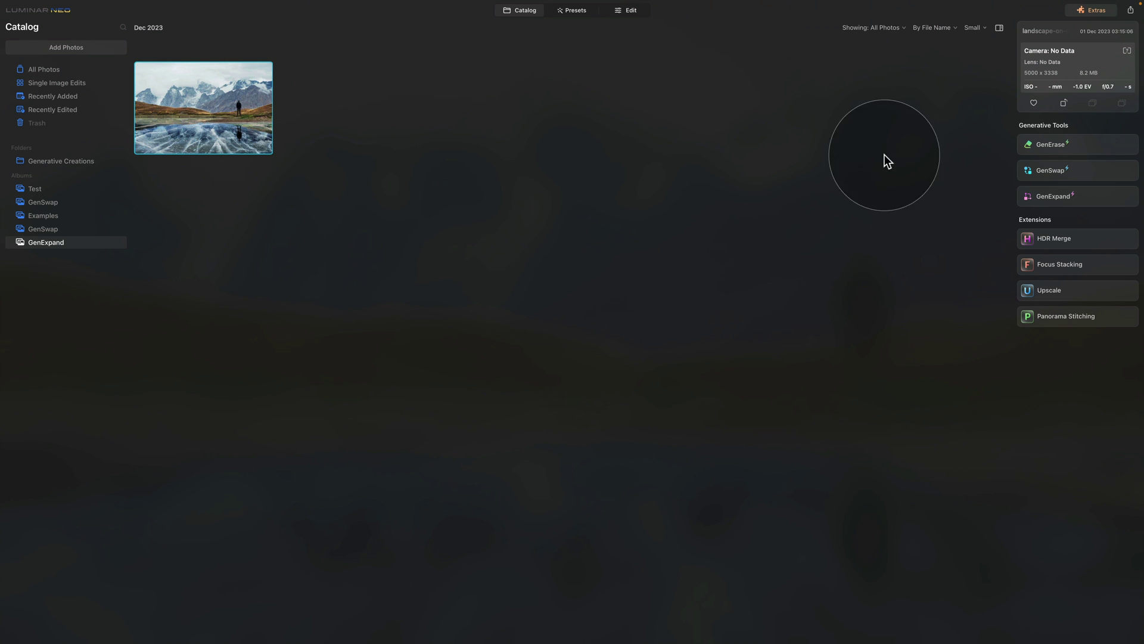
left_click(1071, 148)
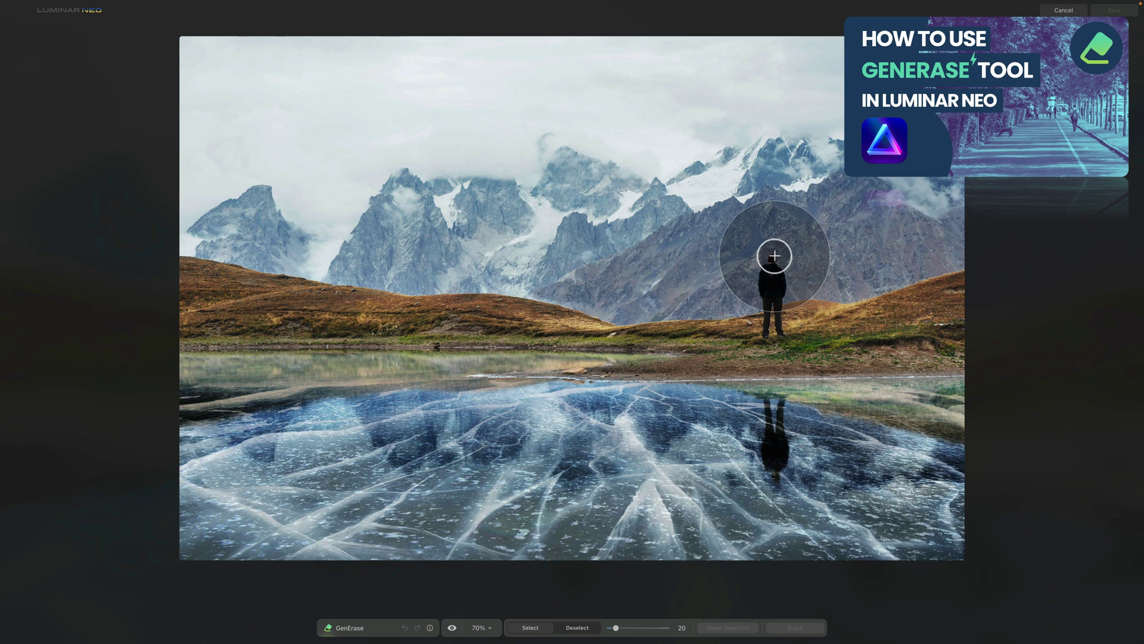
left_click(770, 266)
mouse_move(769, 265)
left_mouse_down()
mouse_move(781, 263)
mouse_move(781, 295)
left_mouse_up()
mouse_move(783, 339)
left_mouse_down()
mouse_move(761, 314)
mouse_move(761, 274)
mouse_move(771, 319)
mouse_move(774, 283)
left_mouse_up()
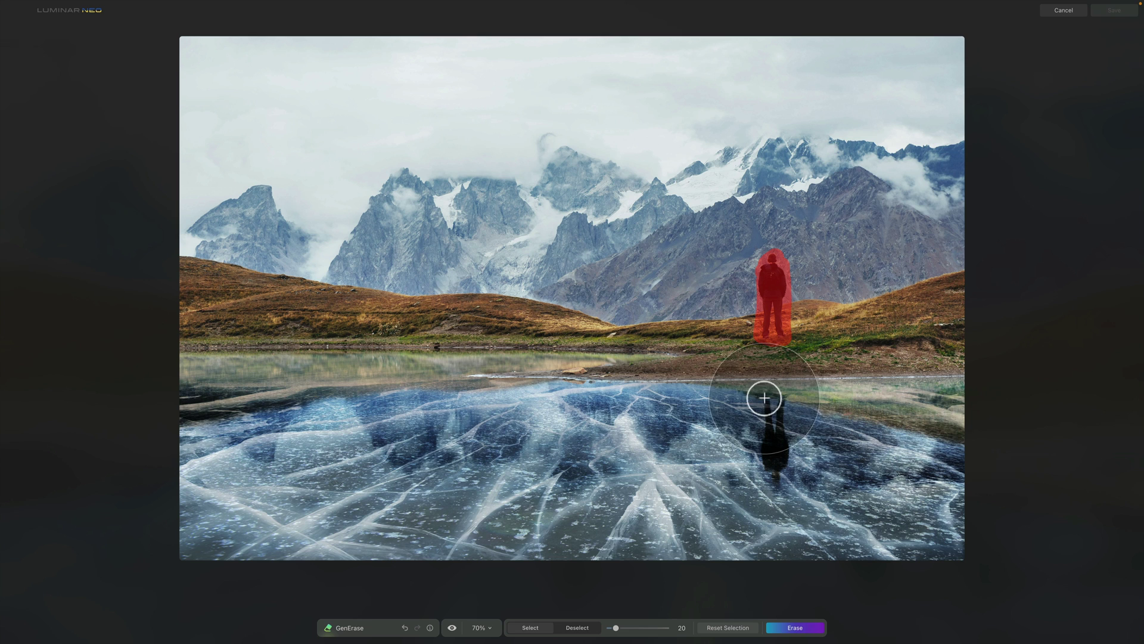
mouse_move(761, 399)
left_mouse_down()
mouse_move(792, 402)
mouse_move(764, 399)
mouse_move(764, 472)
mouse_move(780, 489)
mouse_move(779, 409)
mouse_move(777, 460)
left_mouse_up()
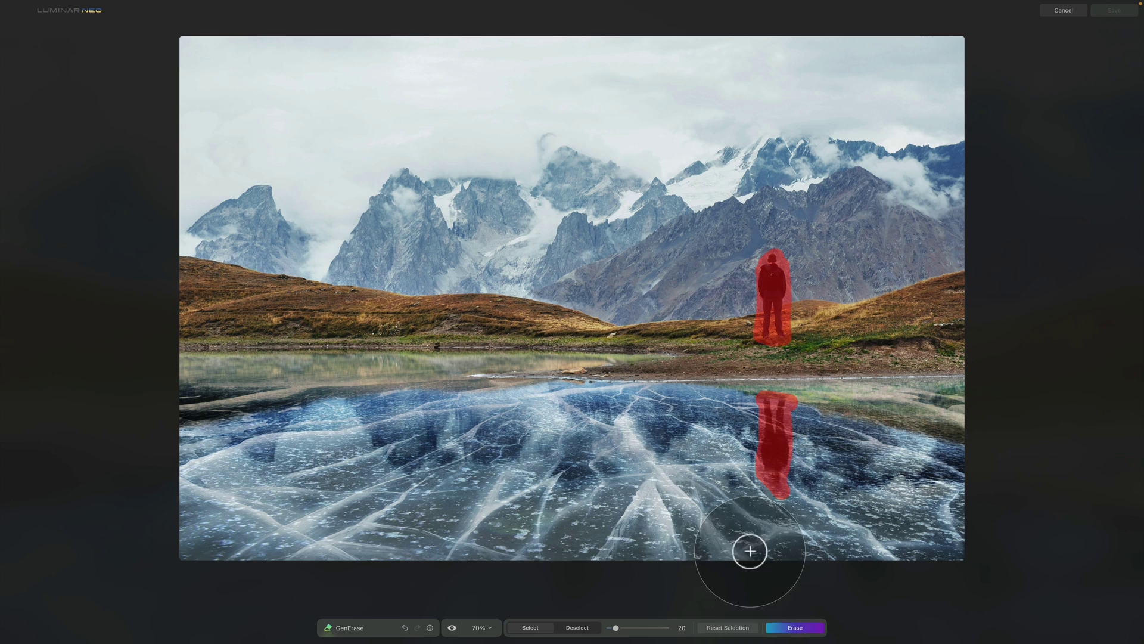
Erase the marked hiker and reflection, compare with the original, and save the result
left_click(816, 634)
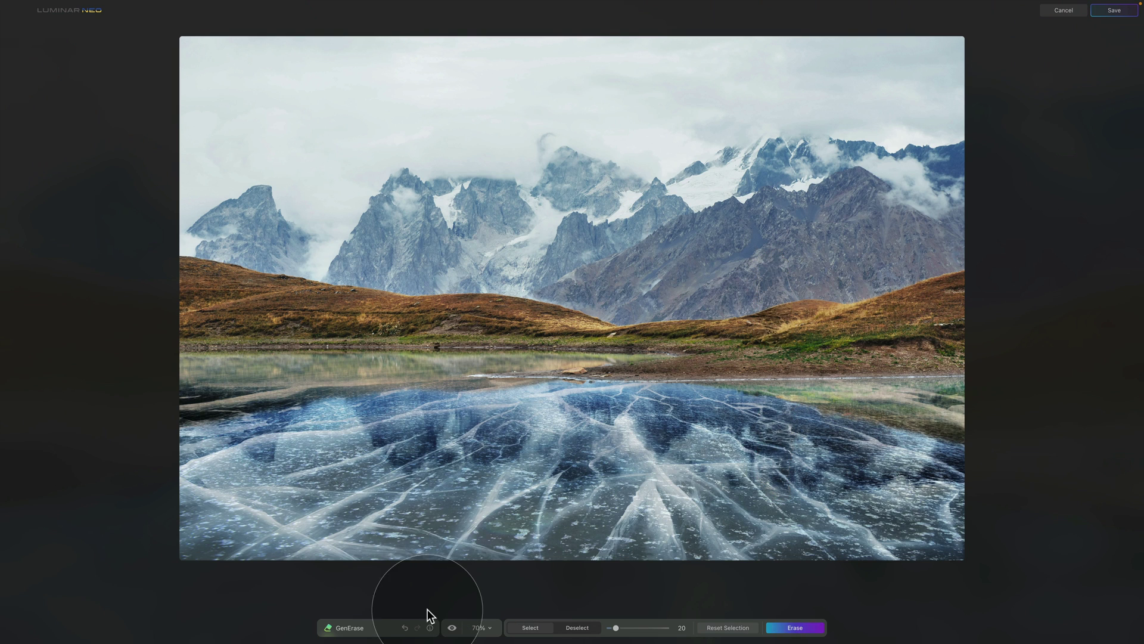
left_click(452, 628)
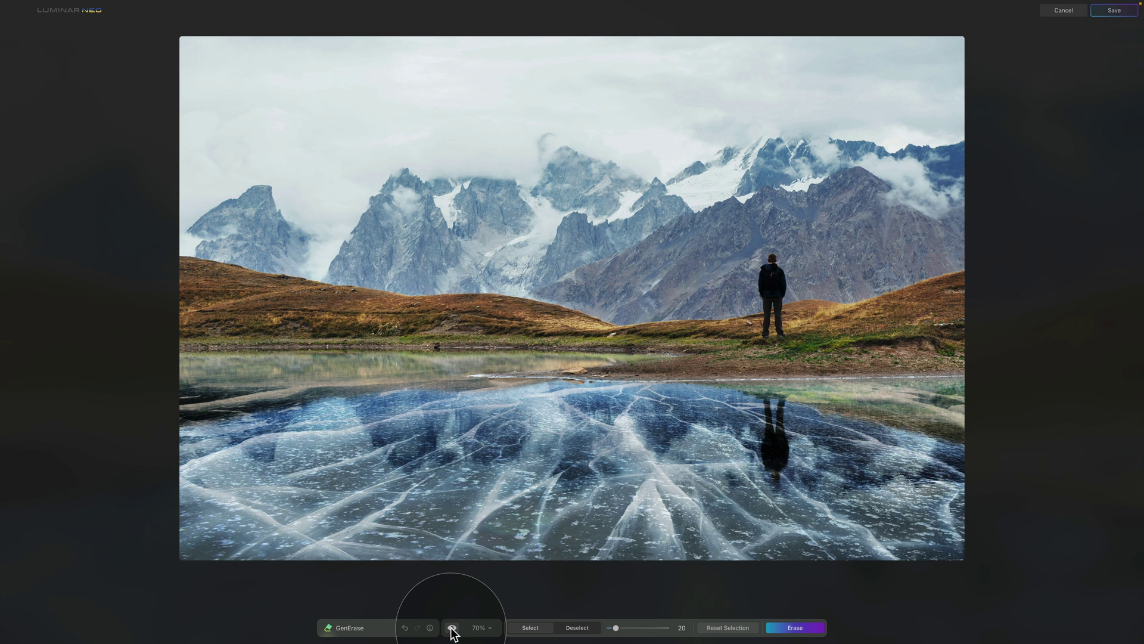
left_click(452, 628)
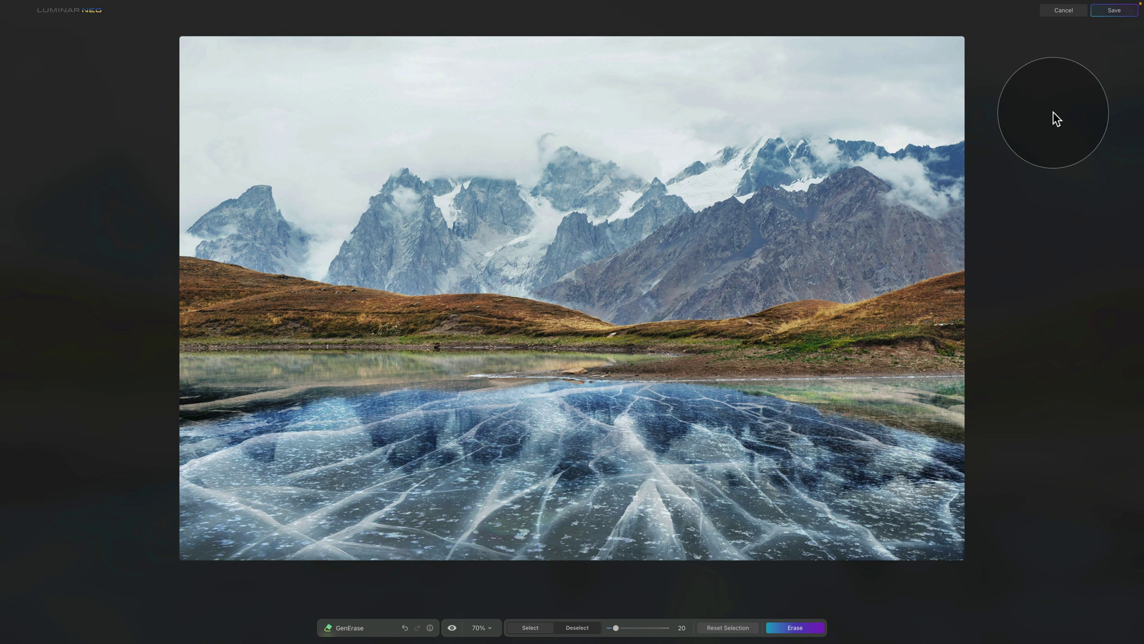
left_click(1109, 10)
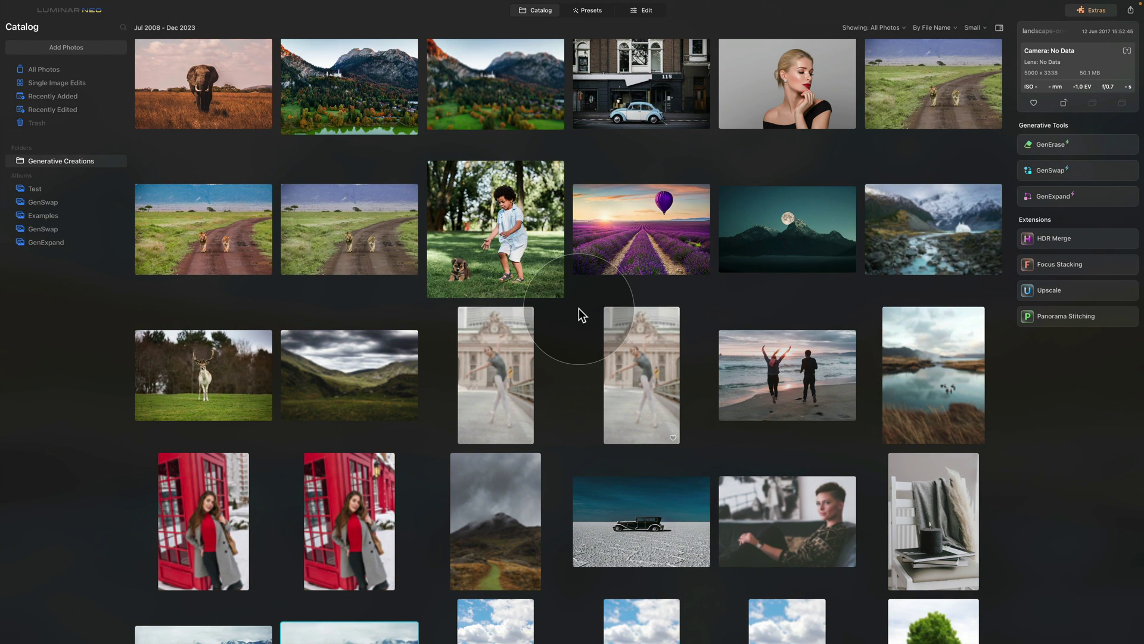
Open the new GEN lake image from the Generative Creations folder as a large preview
left_click(69, 162)
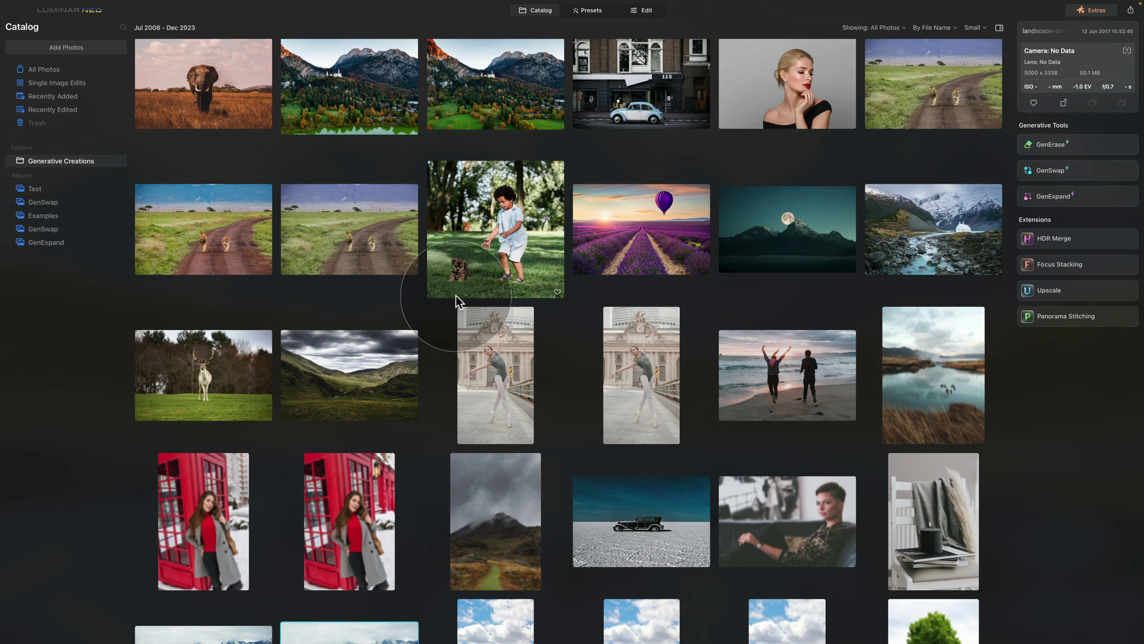
scroll(477, 337, "down", 5)
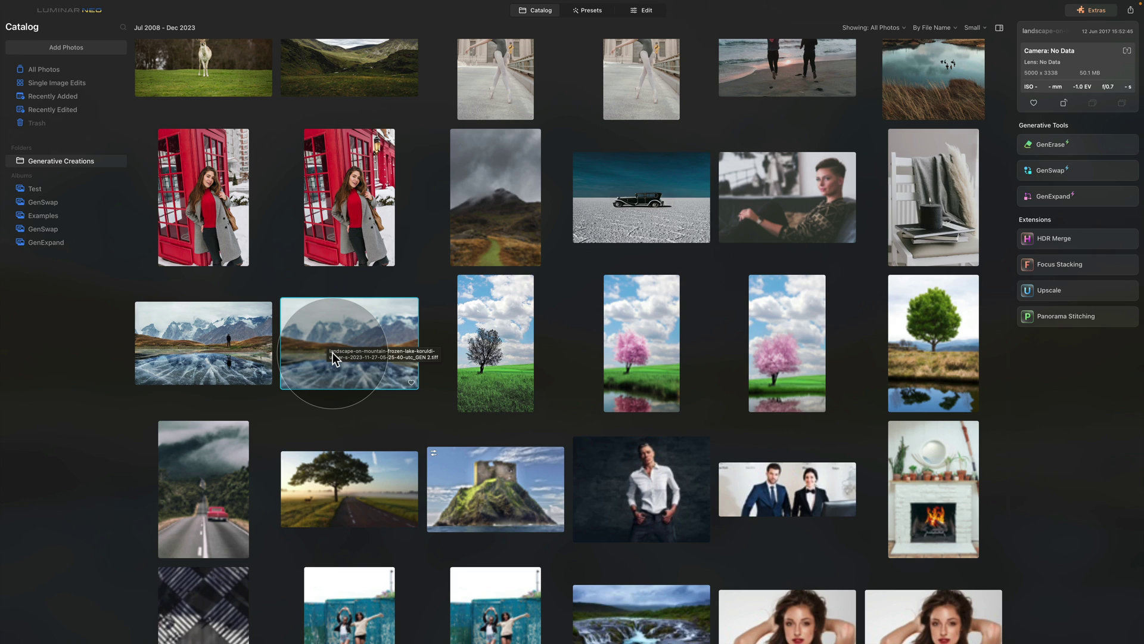
double_click(333, 353)
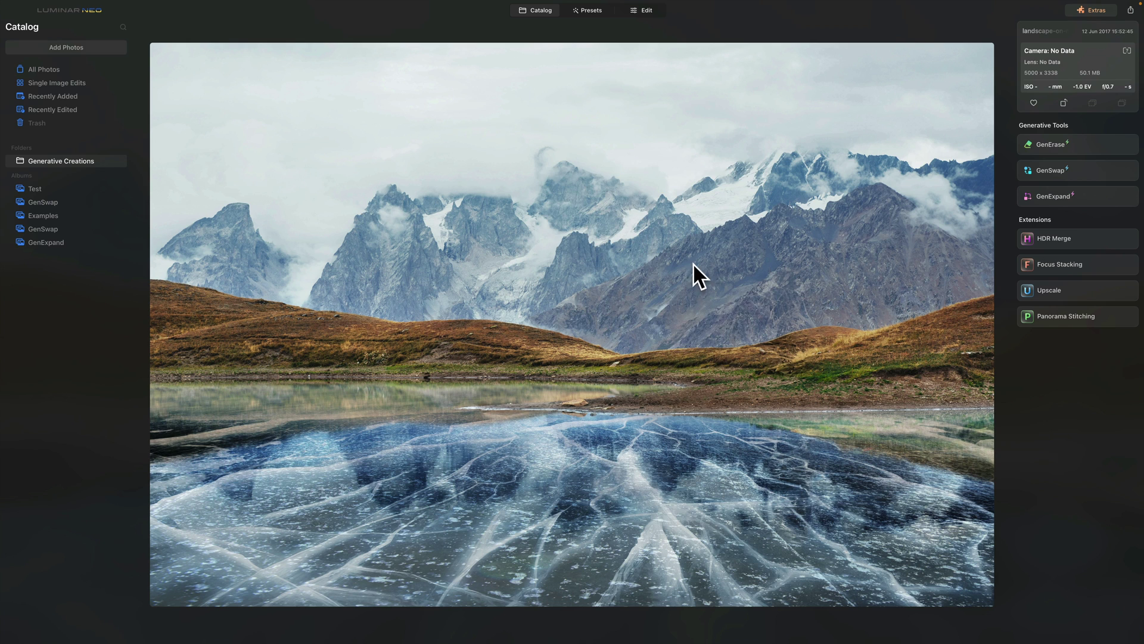
Start GenExpand on the person-free lake photo and grab the frame's left handle
left_click(1053, 198)
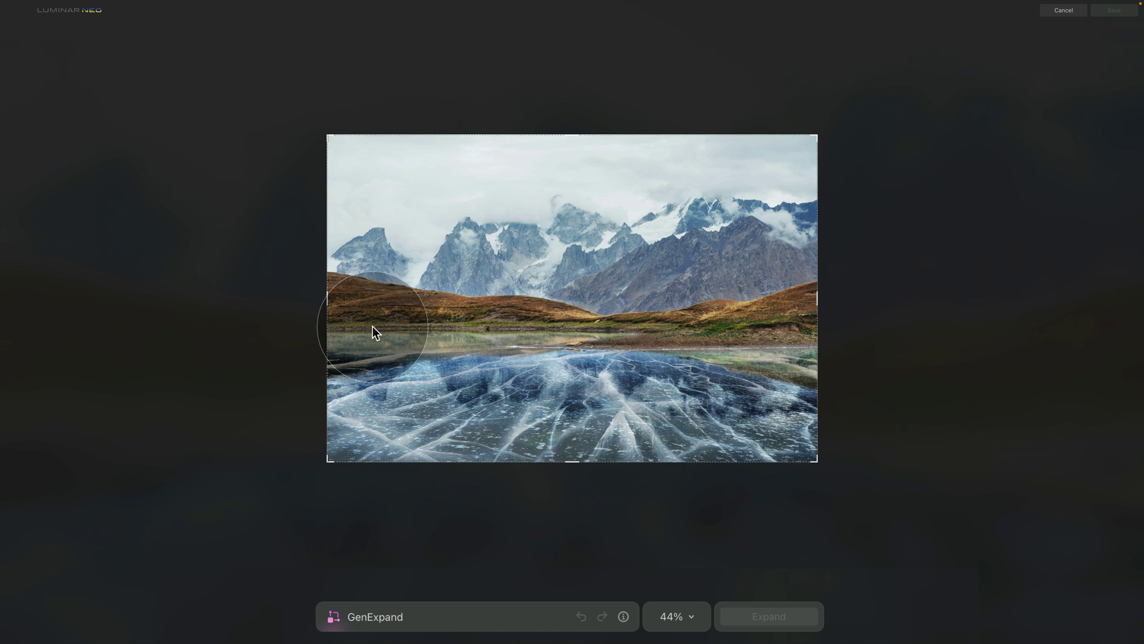
left_click(328, 296)
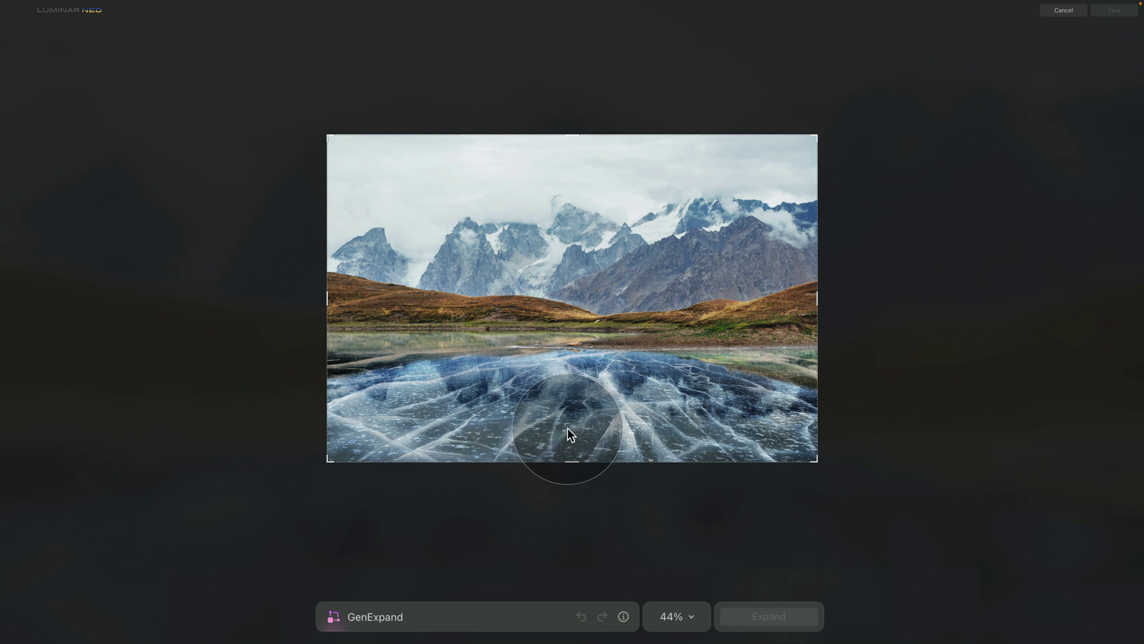
Extend the expand frame only on the left, returning the top, right and bottom edges to the photo borders
left_click_drag(325, 297, 297, 296)
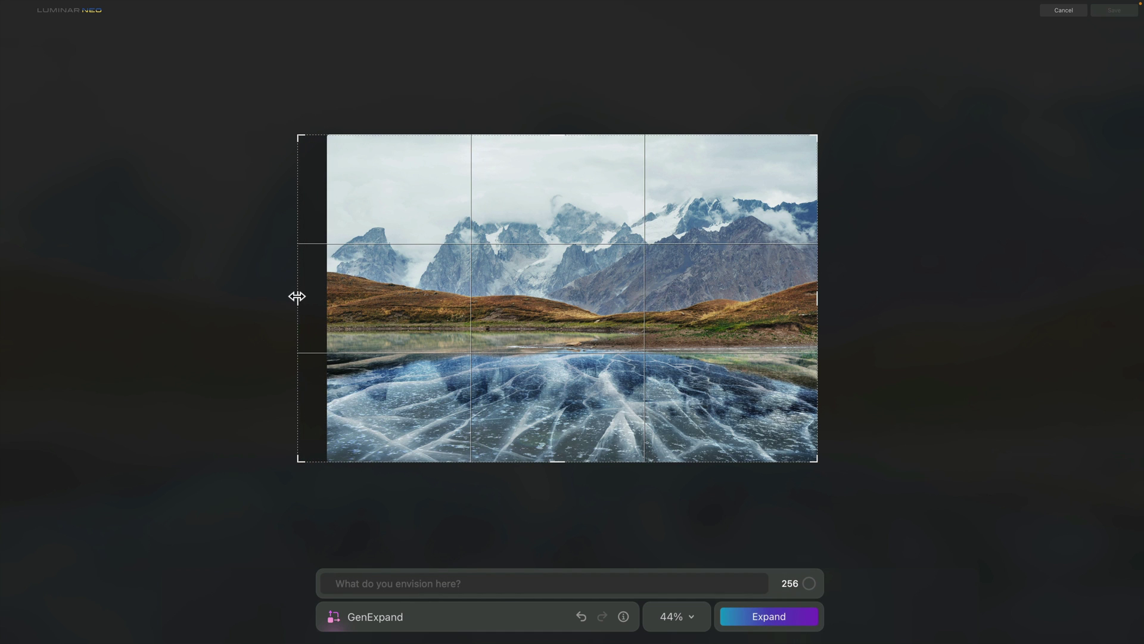
left_click_drag(297, 296, 297, 297)
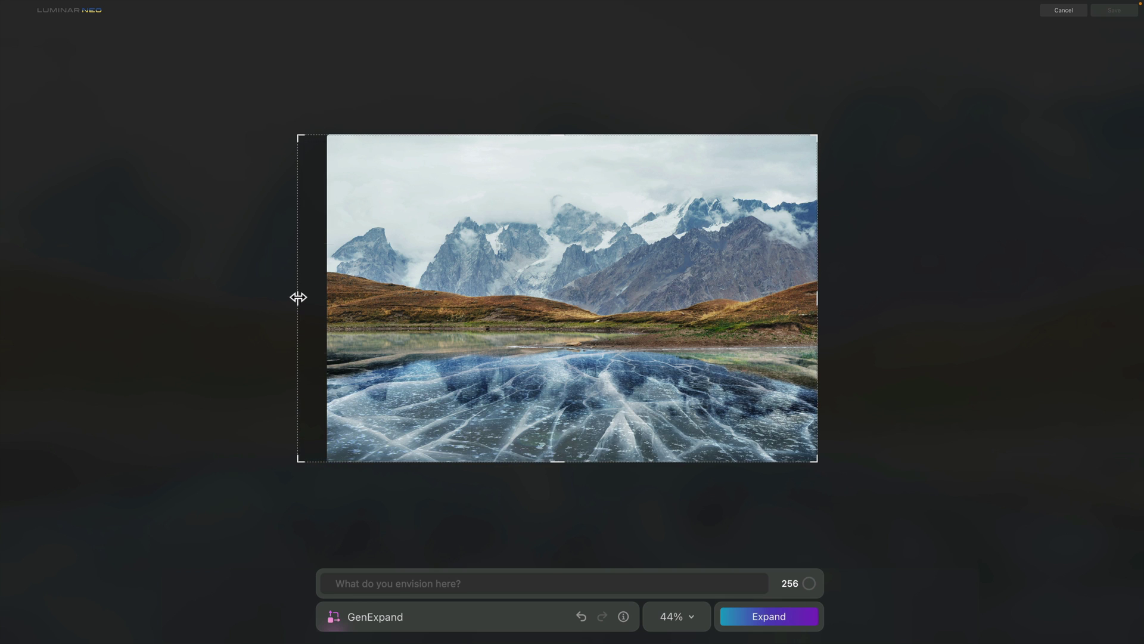
left_click_drag(298, 297, 290, 296)
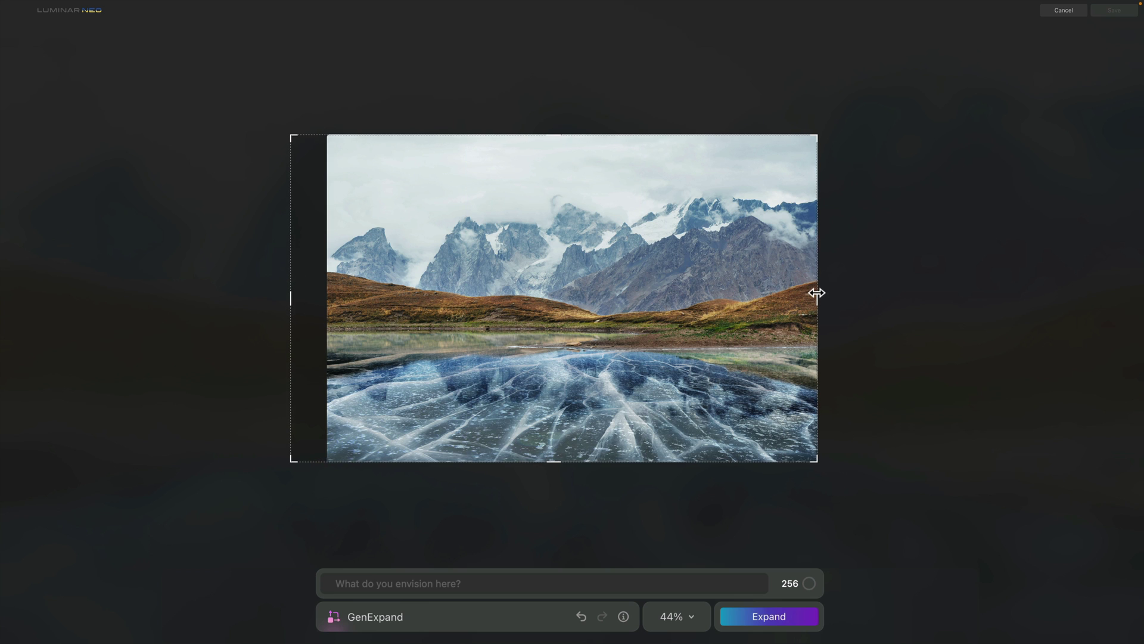
left_click_drag(816, 292, 856, 296)
left_click_drag(631, 133, 632, 101)
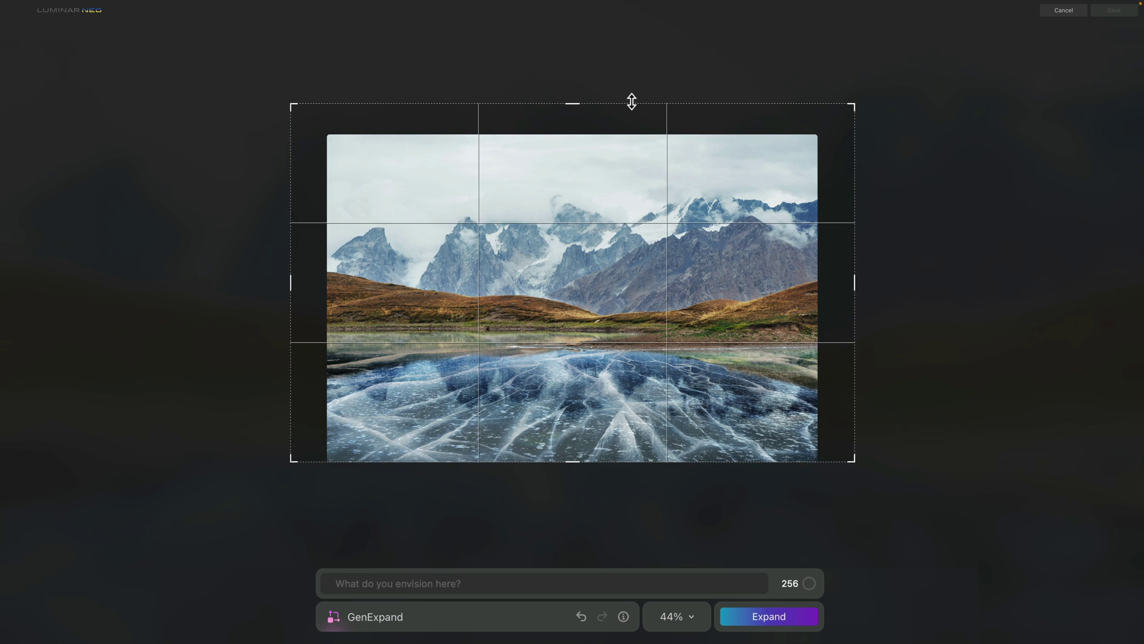
mouse_move(613, 462)
left_mouse_down()
mouse_move(613, 487)
mouse_move(611, 465)
left_mouse_up()
left_click_drag(575, 102, 584, 135)
left_click_drag(855, 296, 817, 297)
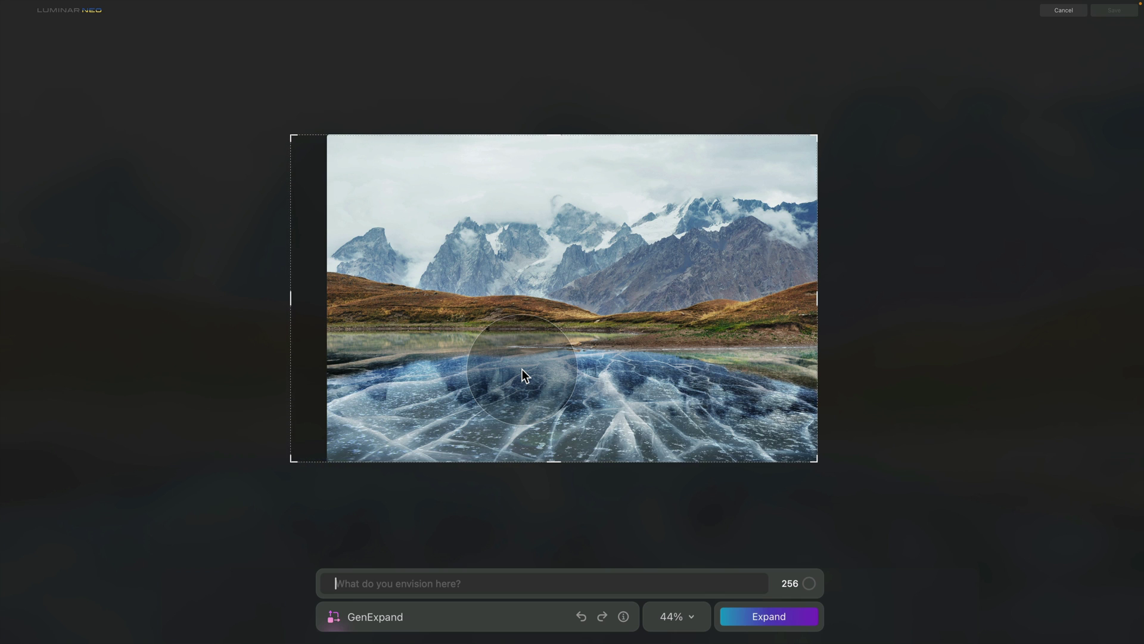
Enter 'winter landscape' as the GenExpand prompt
left_click(444, 578)
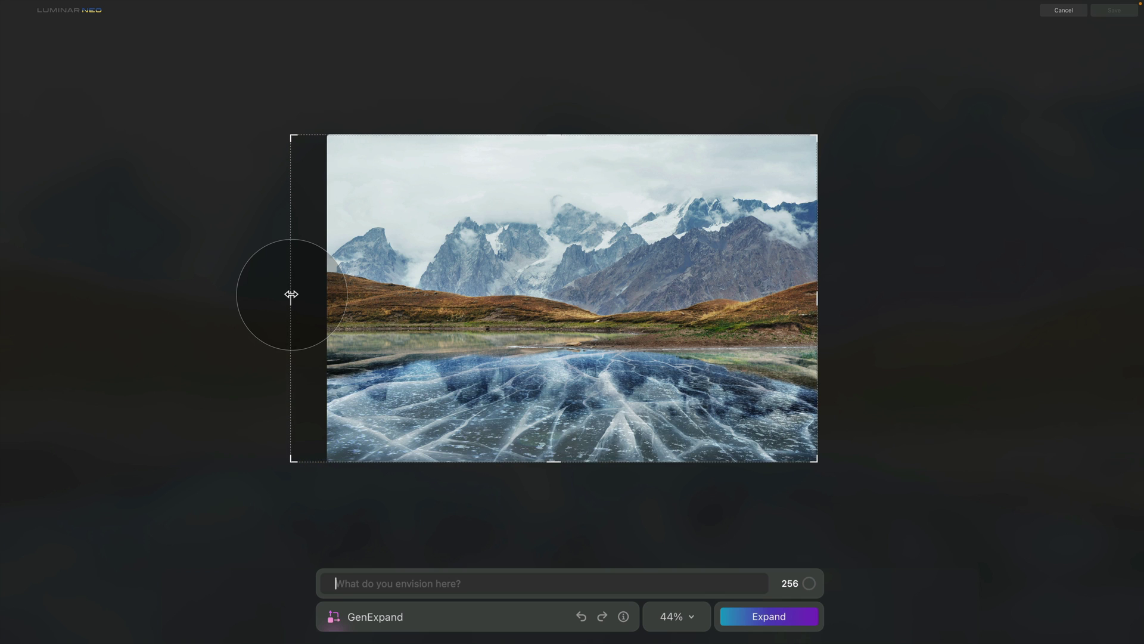
left_click(520, 586)
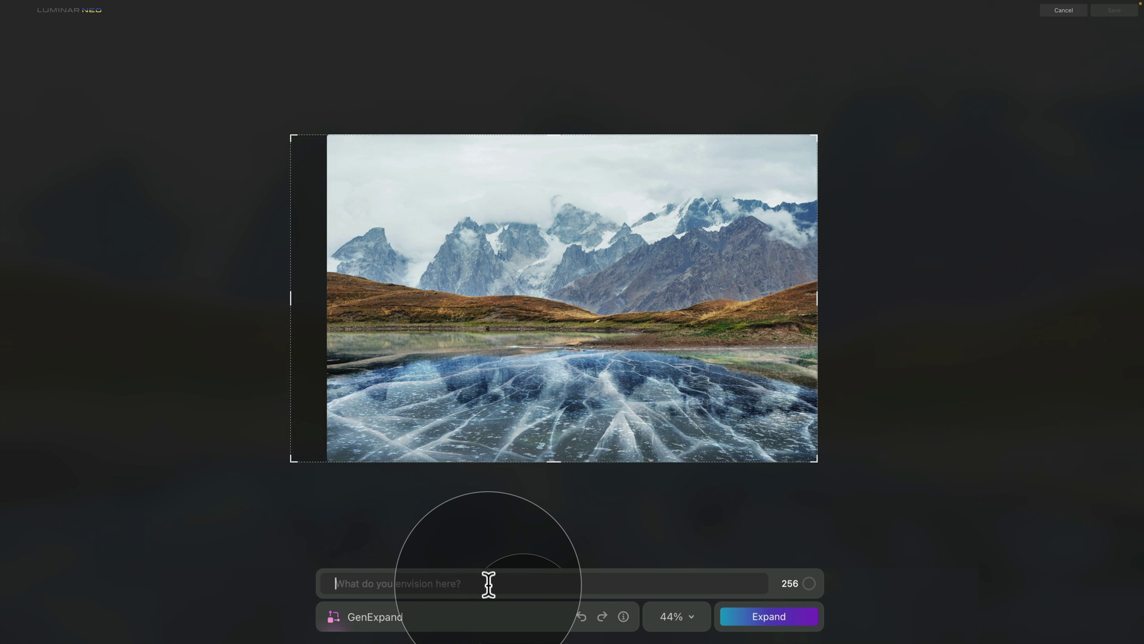
type("winter landscape")
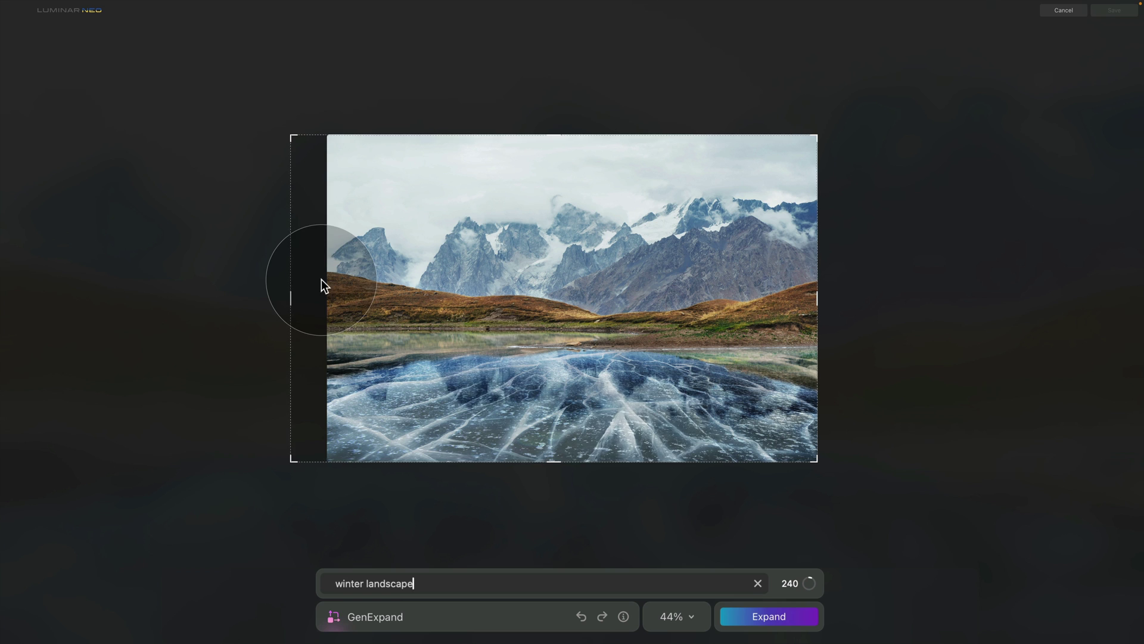
Generate the left extension from the 'winter landscape' prompt, filling it with hills, lake and cracked ice
left_click(788, 613)
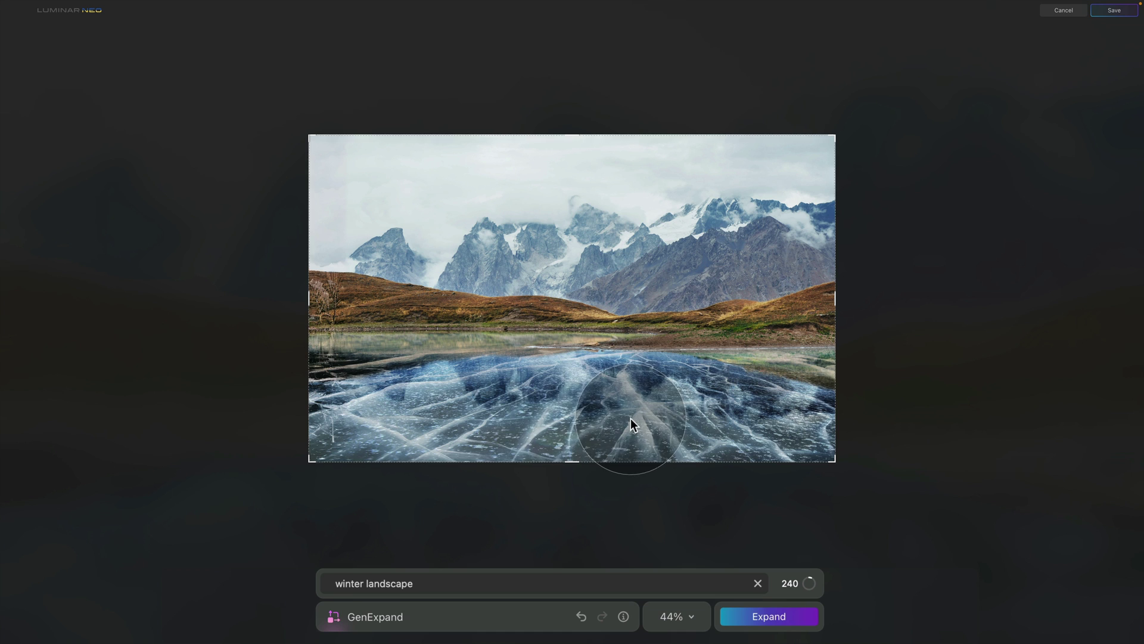
Undo and redo the left extension to compare, then pull the frame past the right edge
left_click(581, 616)
left_click(602, 615)
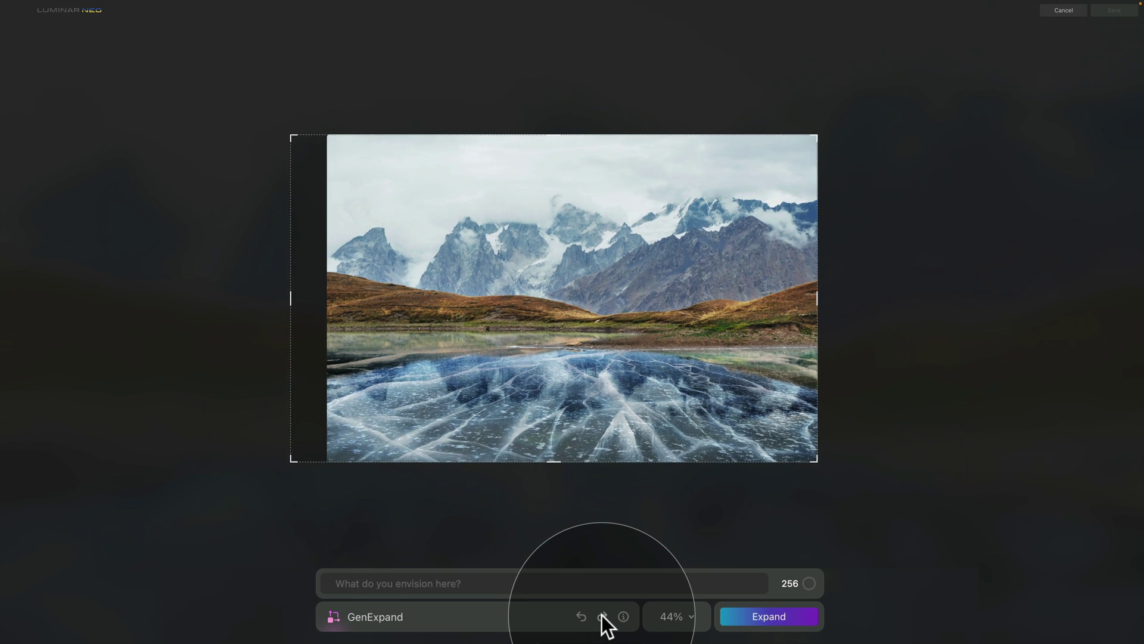
left_click(601, 616)
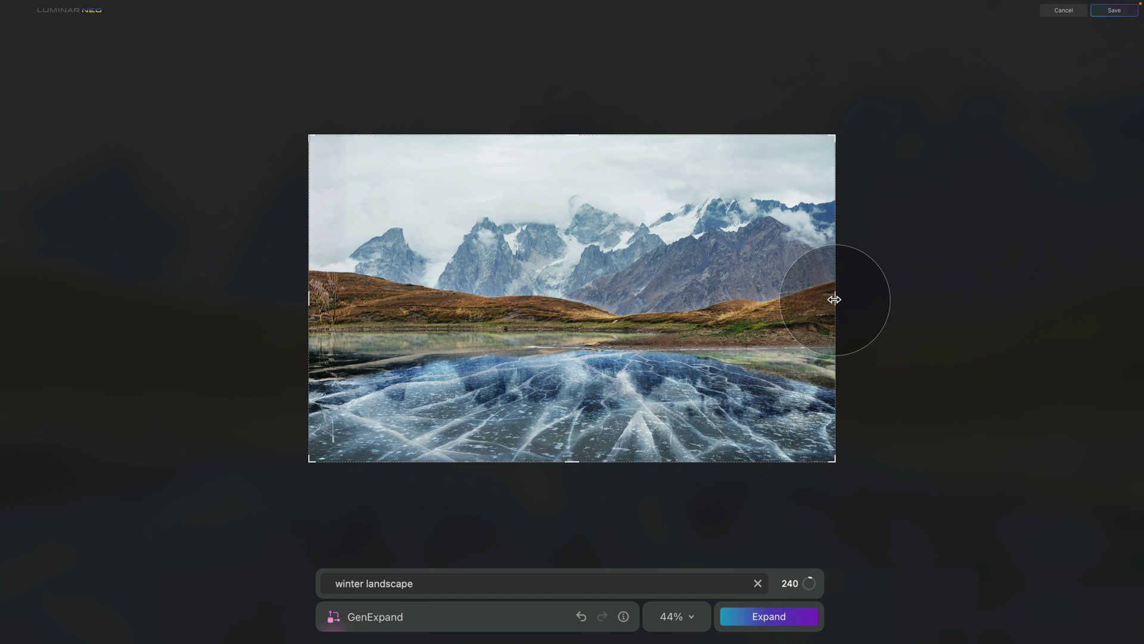
left_click_drag(834, 299, 879, 305)
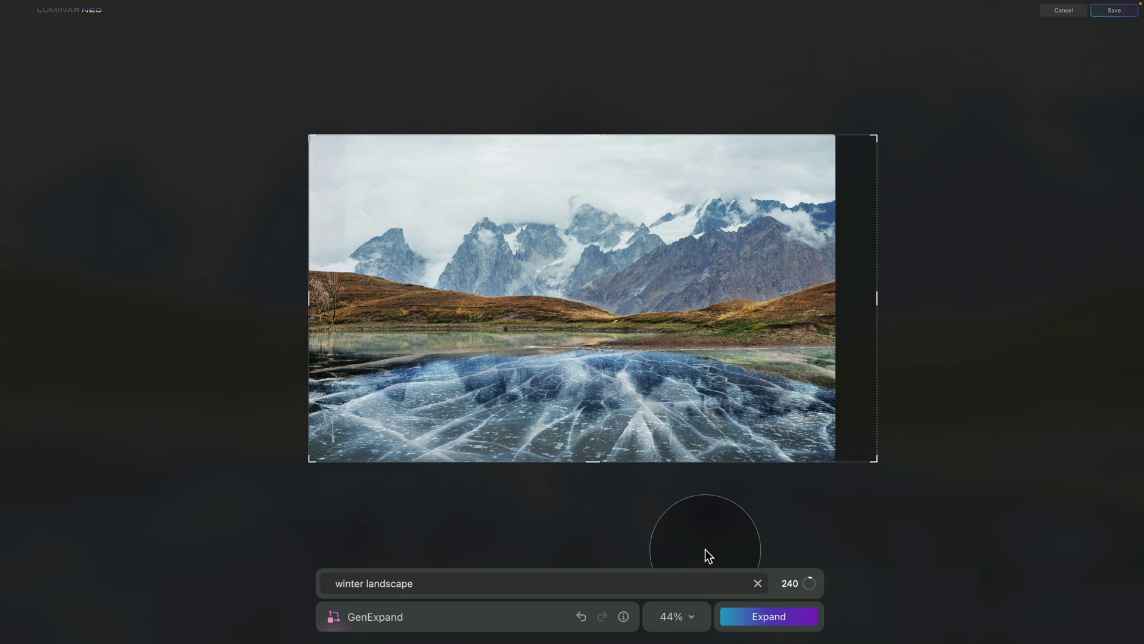
left_click(428, 584)
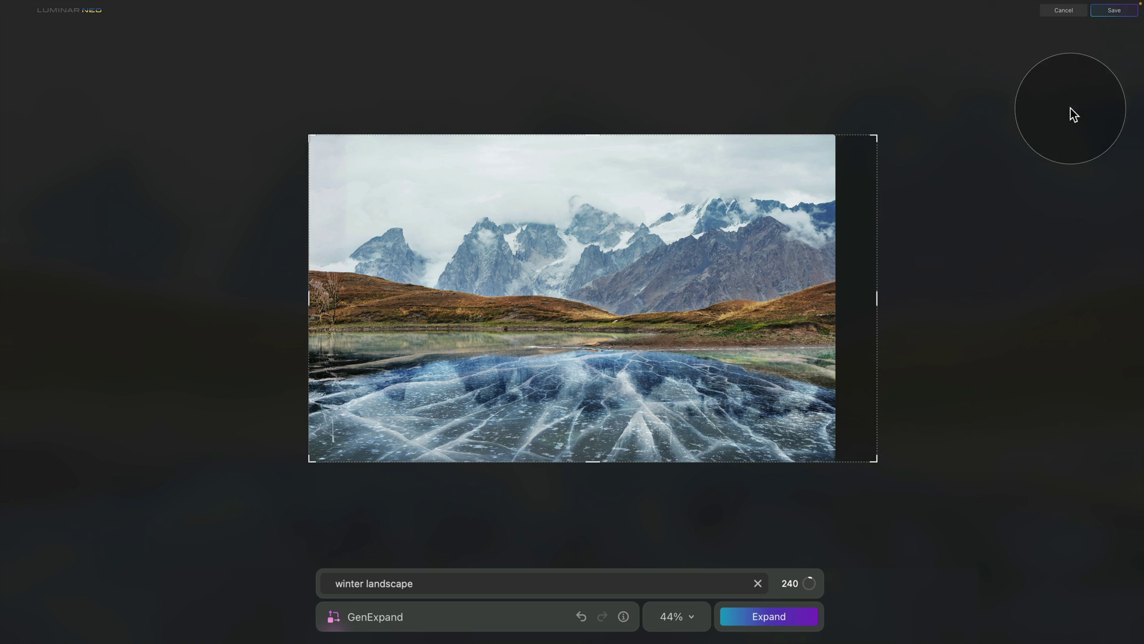
Save the widened photo and select it in the Generative Creations folder beside earlier versions
left_click(1115, 12)
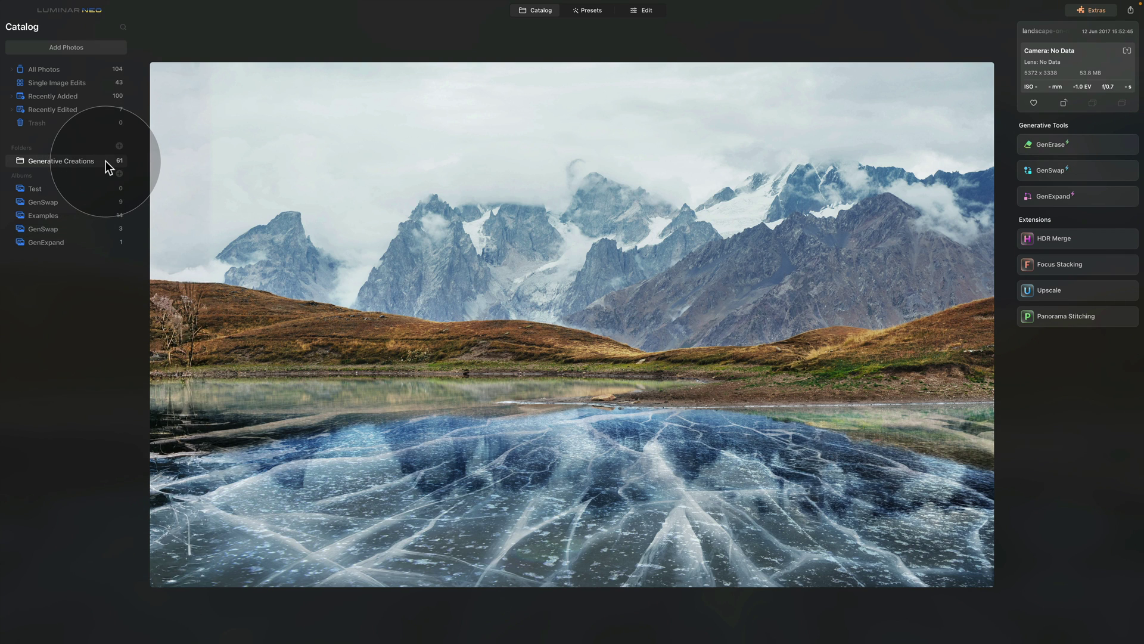
left_click(57, 149)
mouse_move(510, 500)
left_mouse_down()
mouse_move(337, 480)
mouse_move(476, 401)
mouse_move(514, 502)
left_mouse_up()
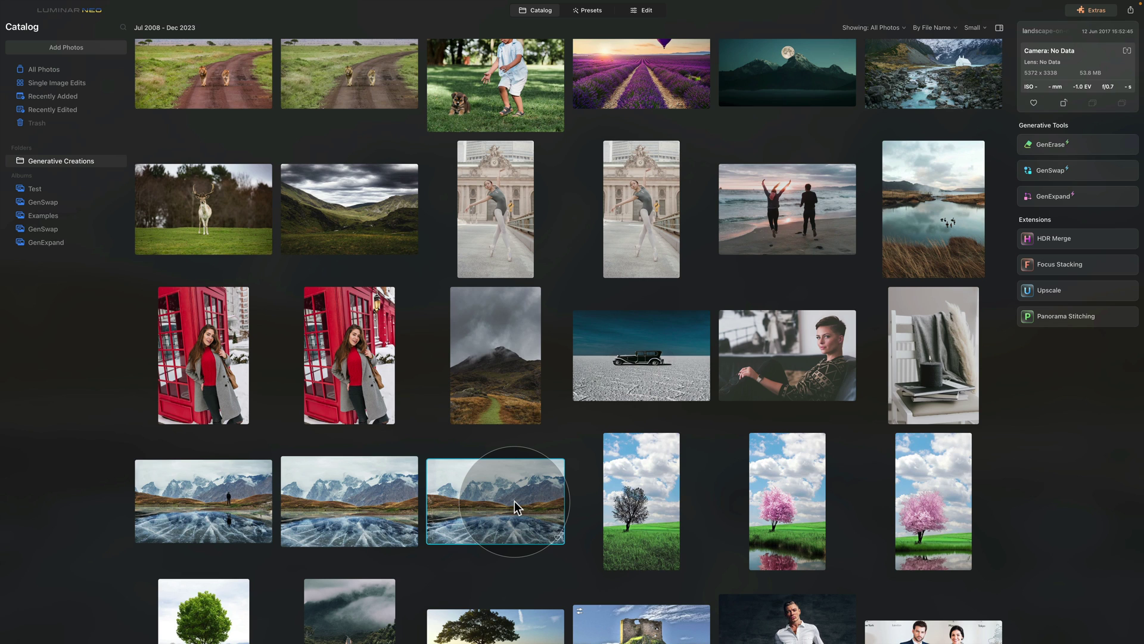
Open the widened frozen-lake photo in the Edit workspace
left_click(634, 14)
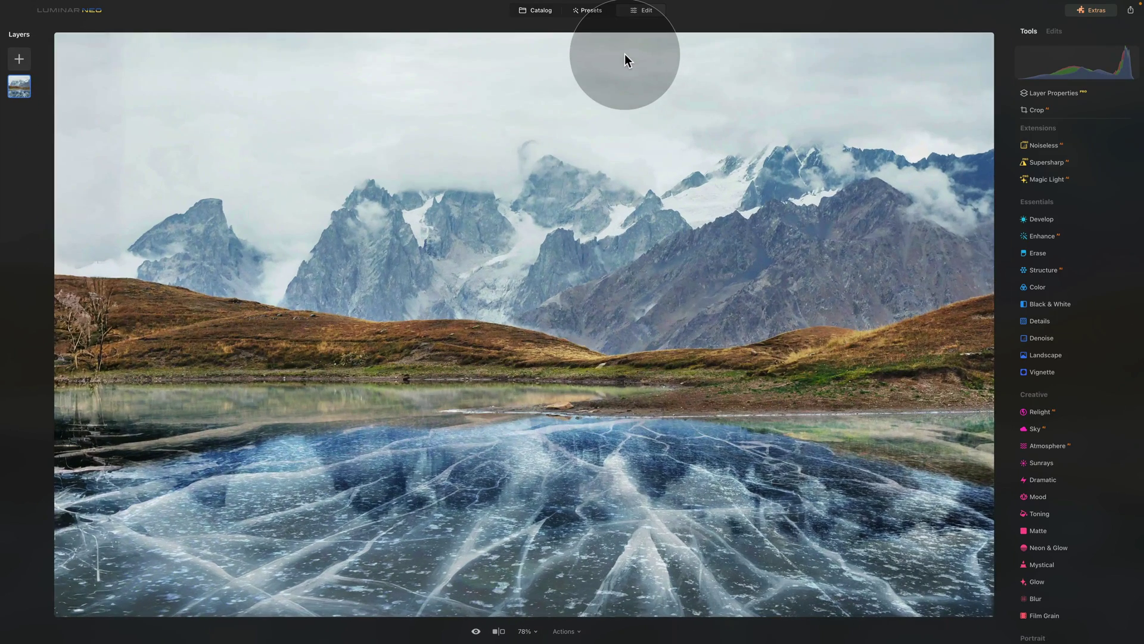